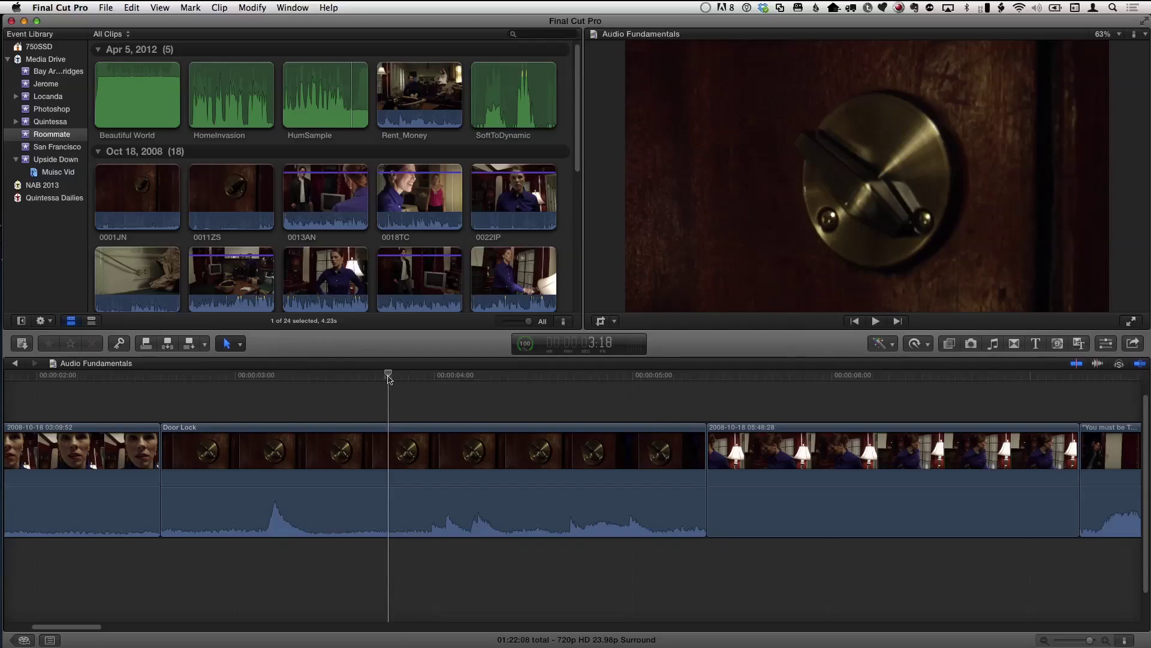
- Zoom the timeline in on Door Lock near 3:20 and step the playhead frame by frame to 3:21
left_click_drag(388, 376, 407, 385)
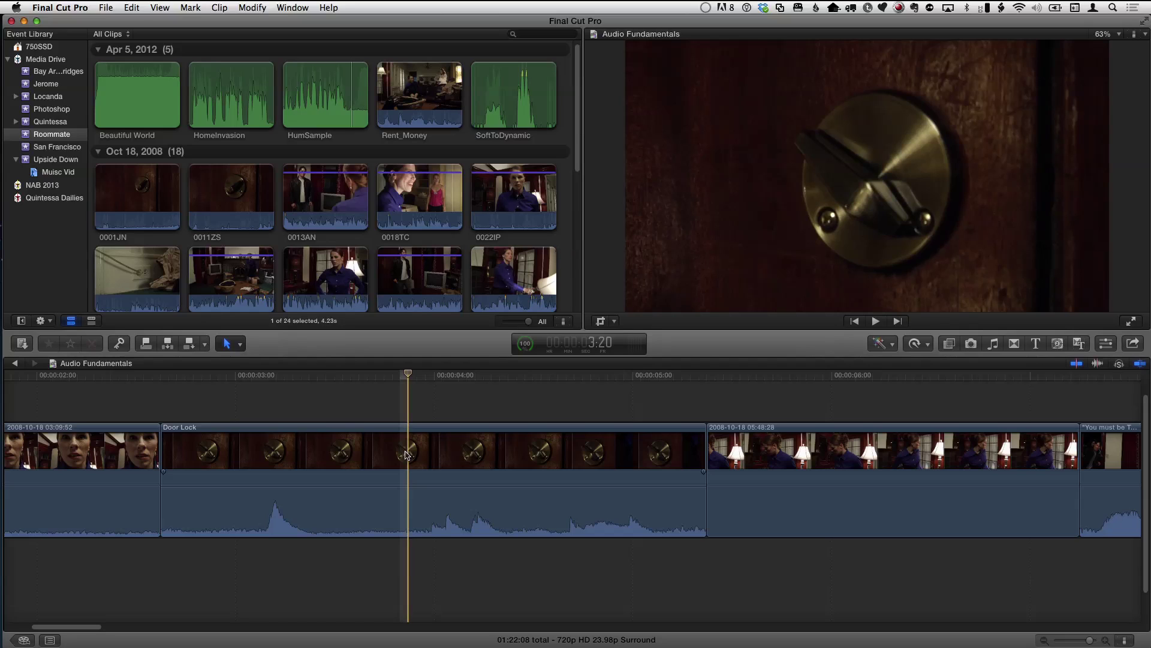
key("super+equal")
key("super+equal")
key("super+equal")
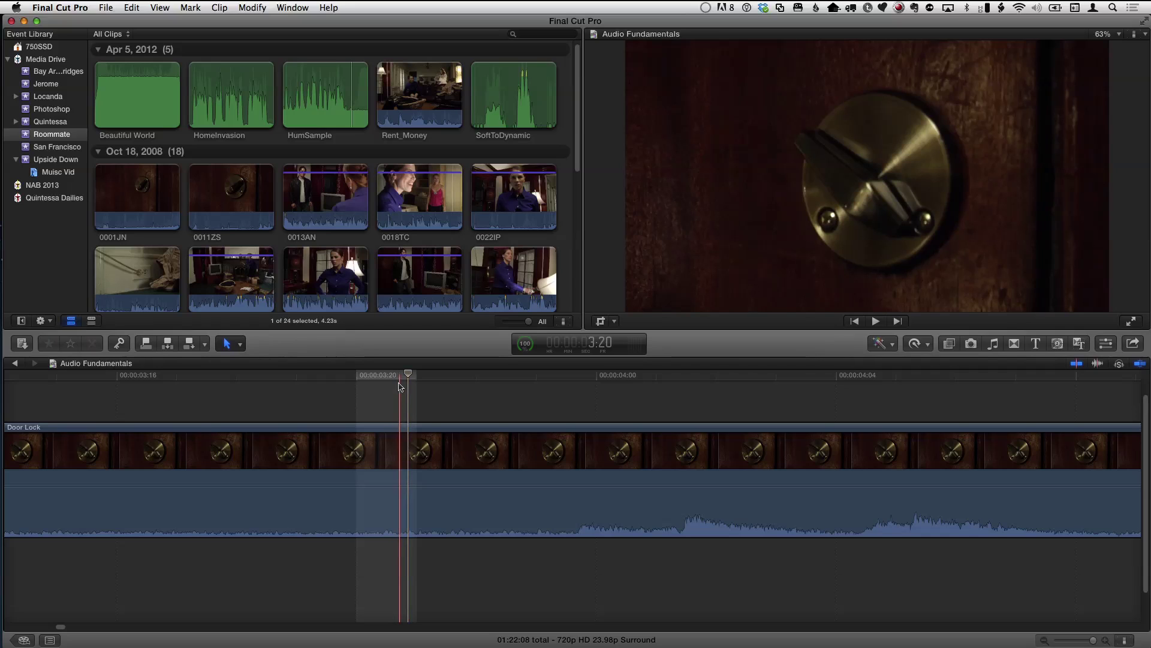
left_click_drag(391, 381, 414, 382)
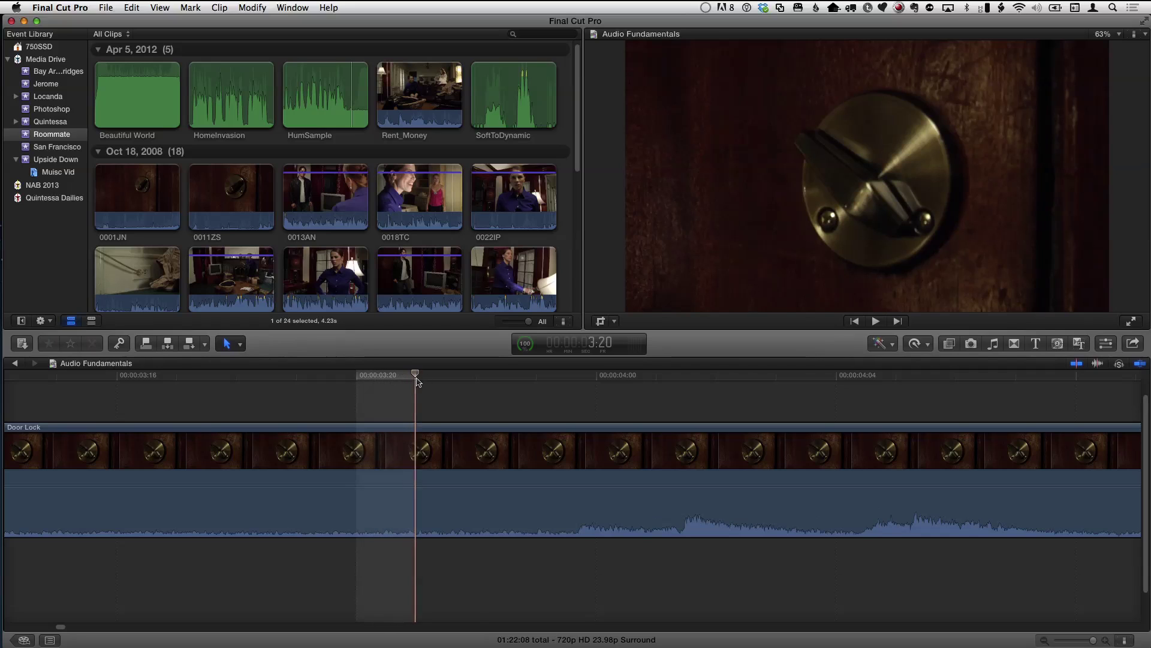
key("Right")
key("Left")
key("Left")
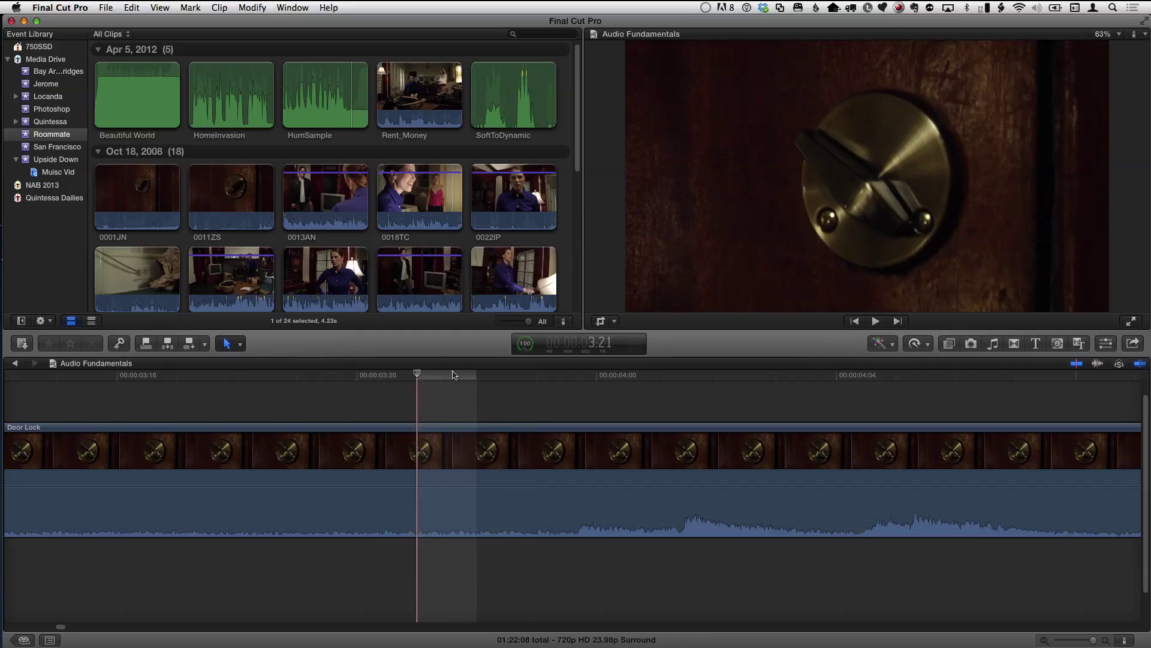
key("Right")
key("Left")
key("Right")
key("Left")
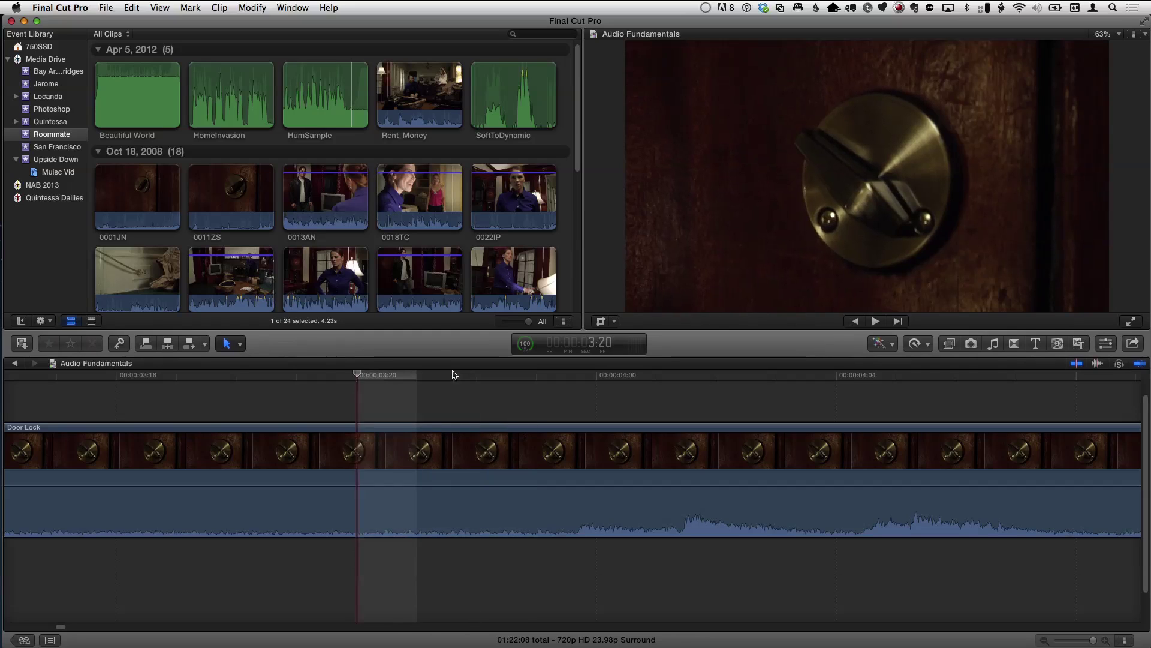
key("Right")
key("Left")
key("Right")
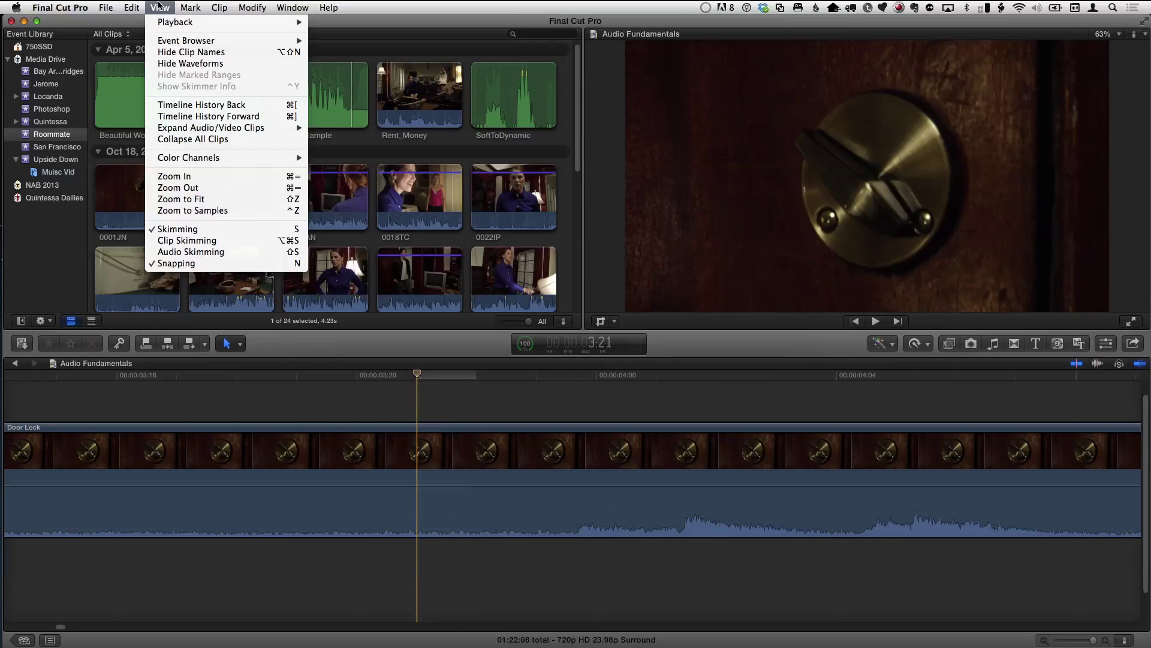
- Enable Zoom to Samples and zoom in twice so the 3:21 frame fills the timeline
left_click(221, 211)
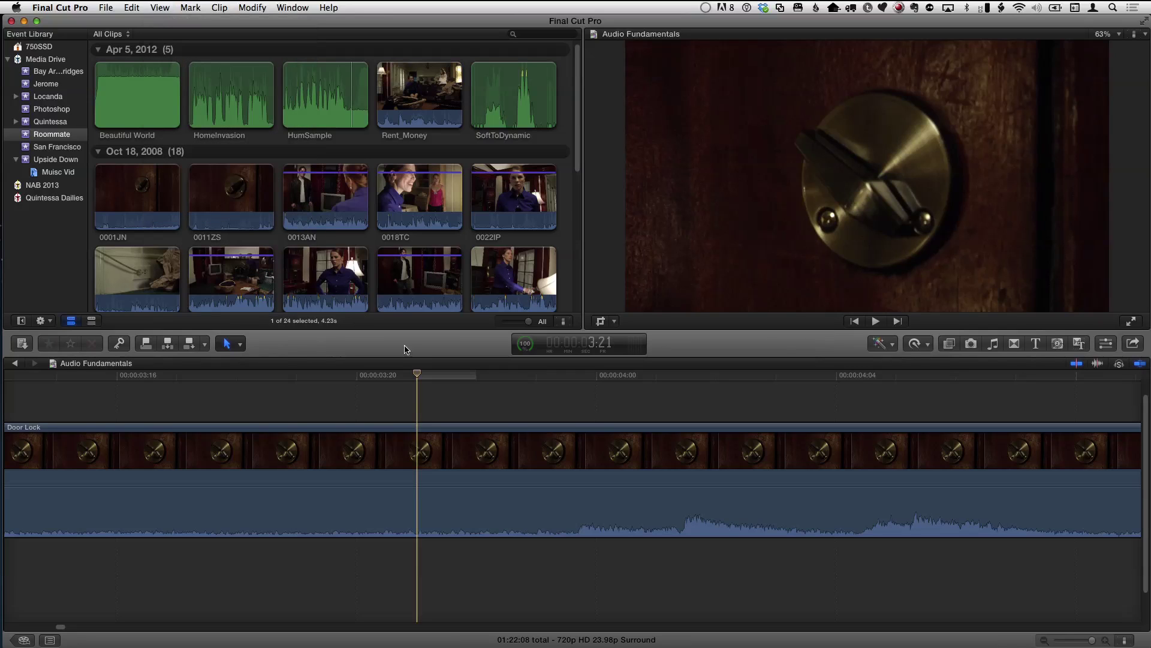
key("super+equal")
key("super+equal")
key("super+equal")
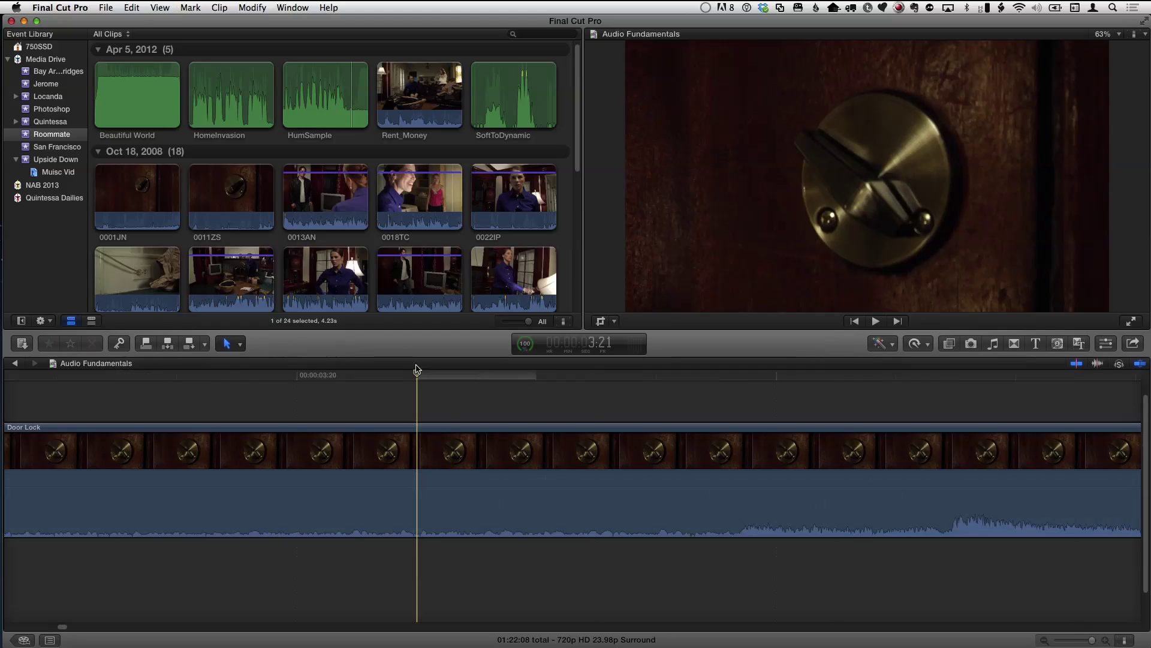
key("super+equal")
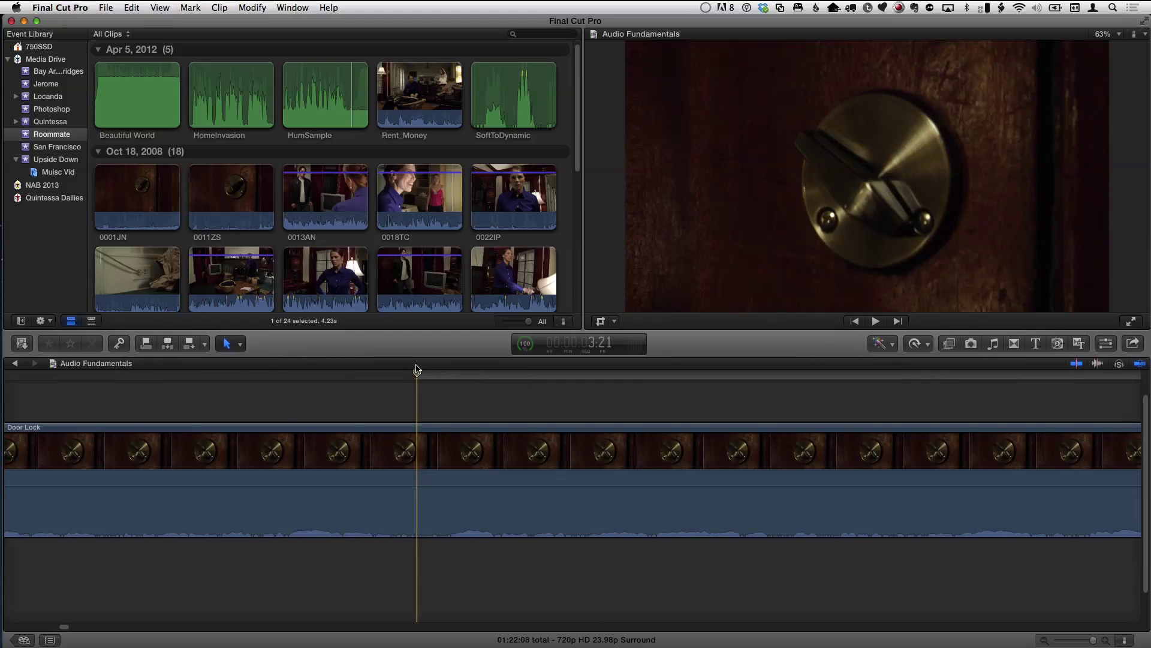
scroll(469, 442, "right", 5)
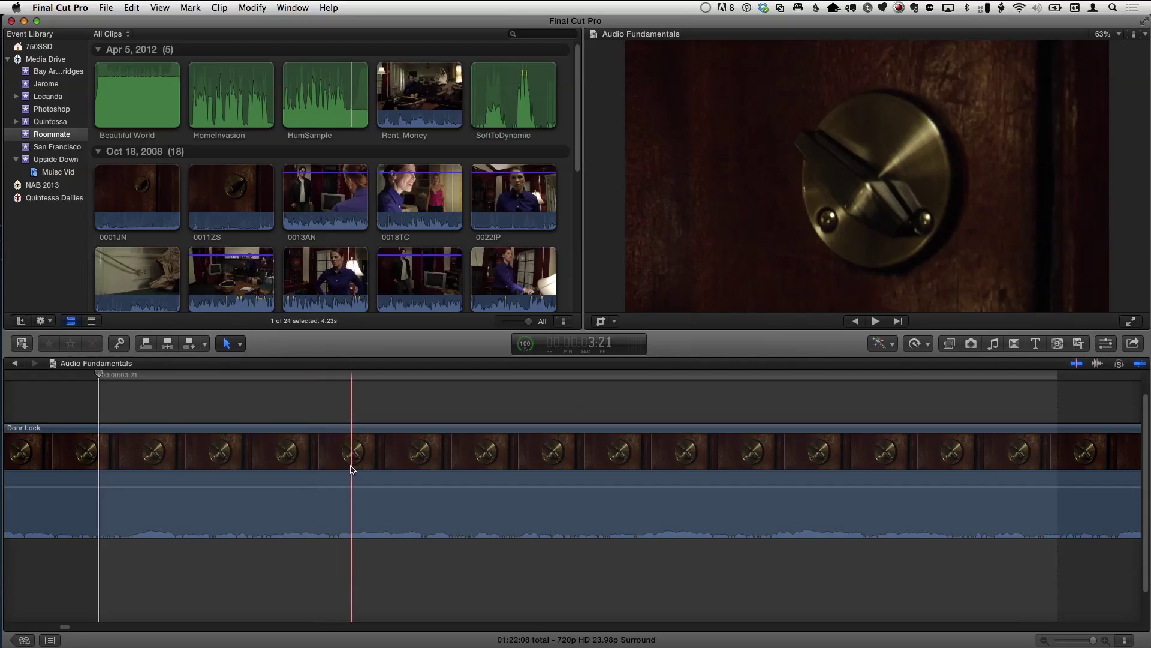
- Set Editing preferences Time Display to HH:MM:SS:FF + Subframes, then mark a range inside the frame
left_click(70, 7)
left_click(54, 39)
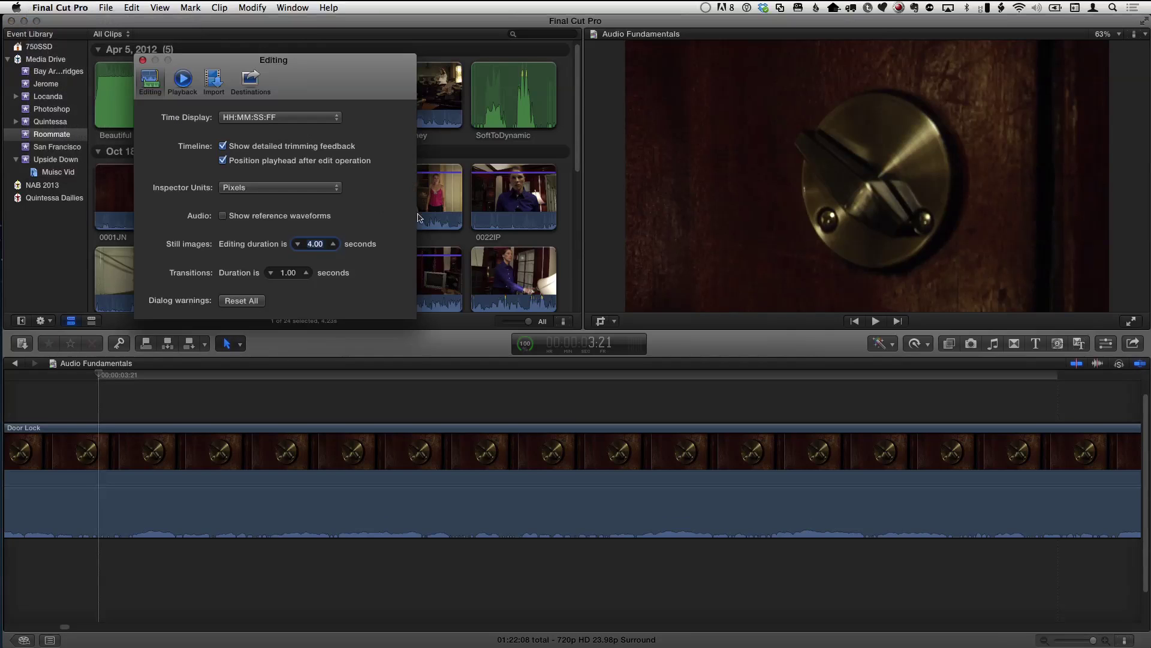
left_click(275, 117)
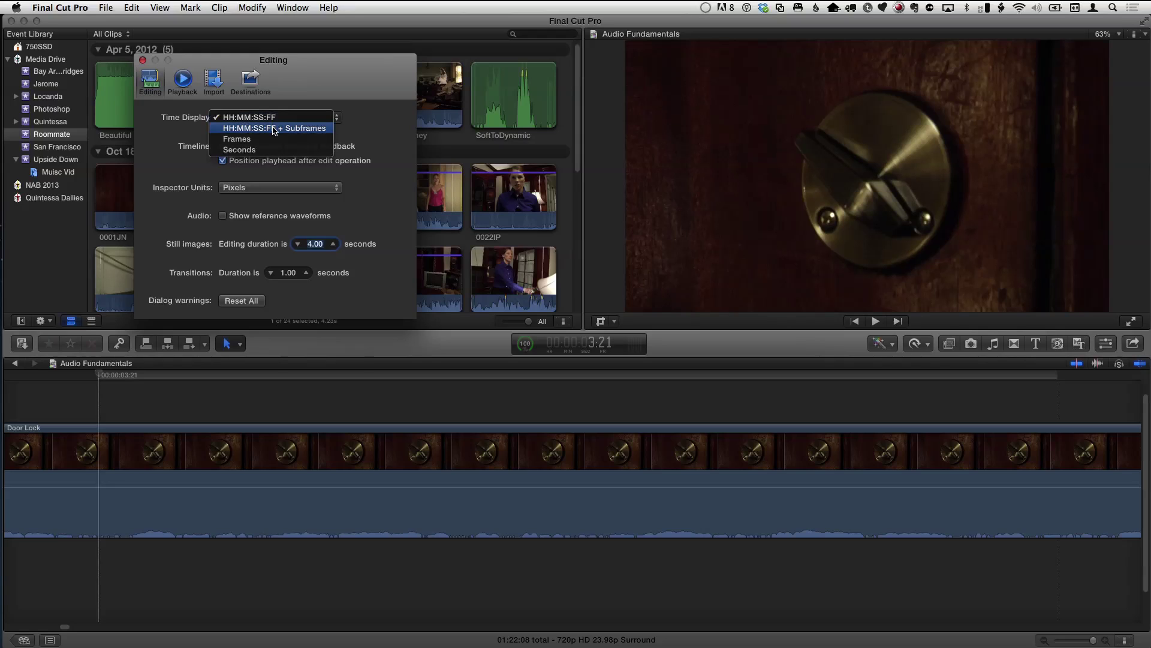
left_click(274, 128)
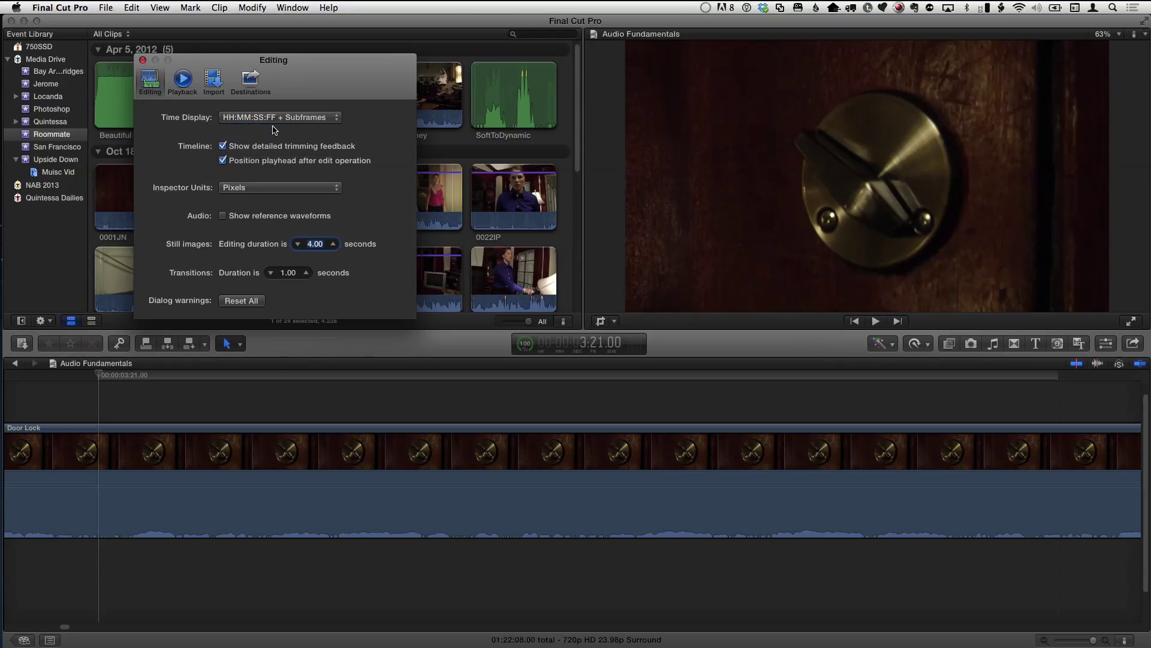
left_click(142, 60)
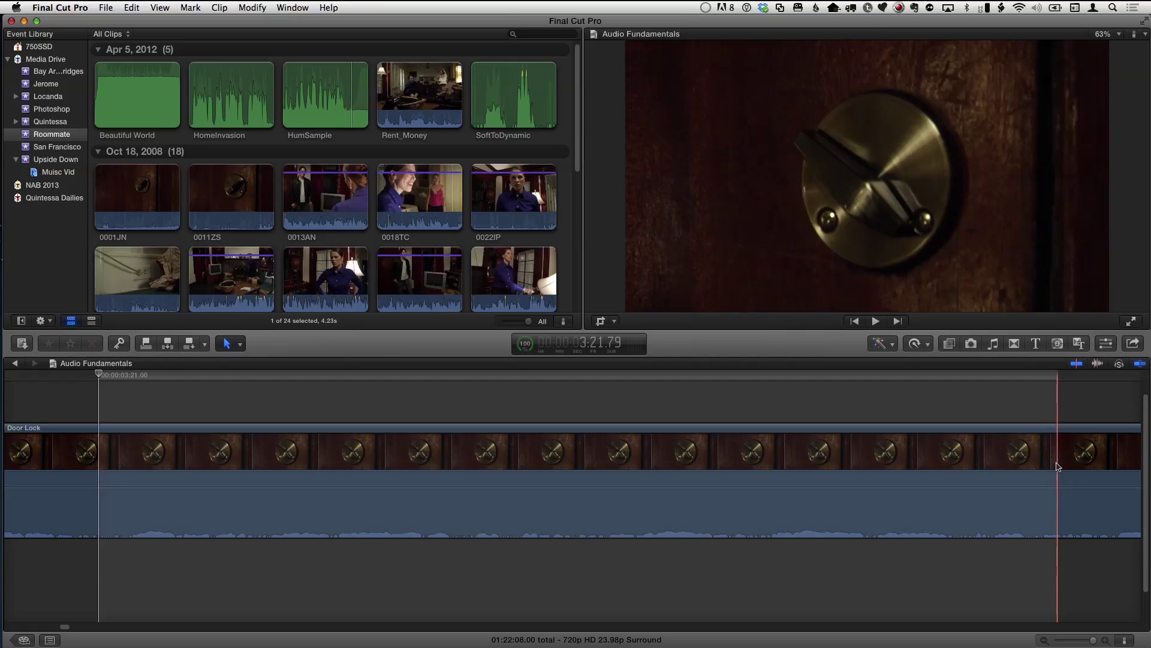
key("o")
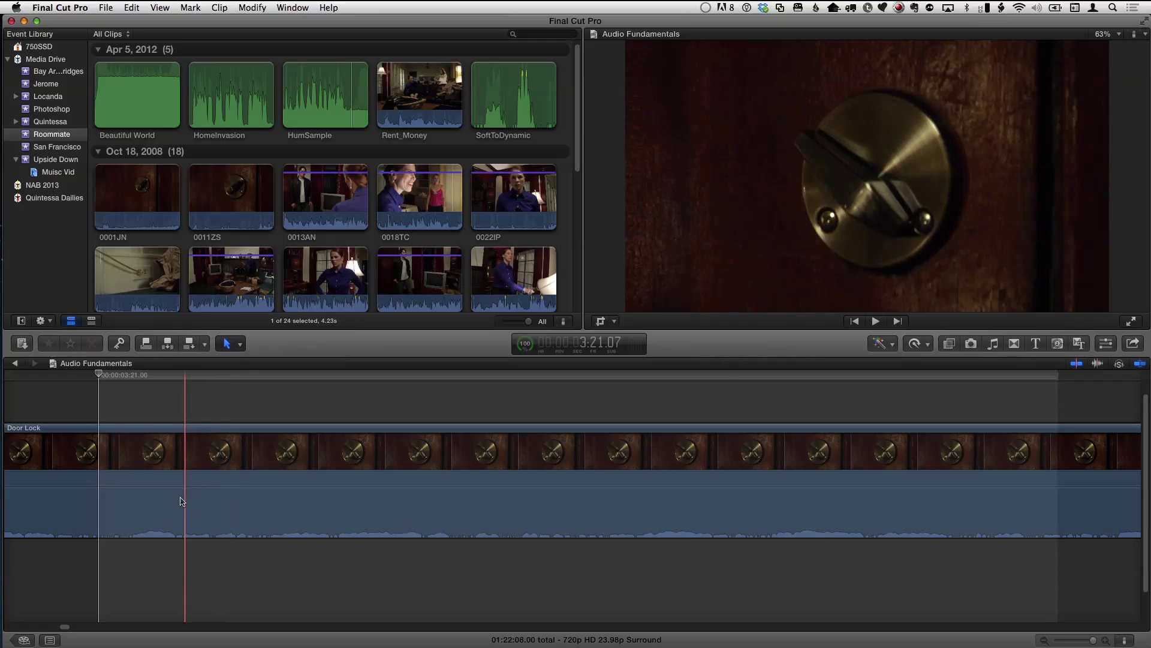
- Add three volume keyframes on the Door Lock audio around the 3:21 frame
left_click_drag(136, 486, 137, 491)
left_click(136, 490)
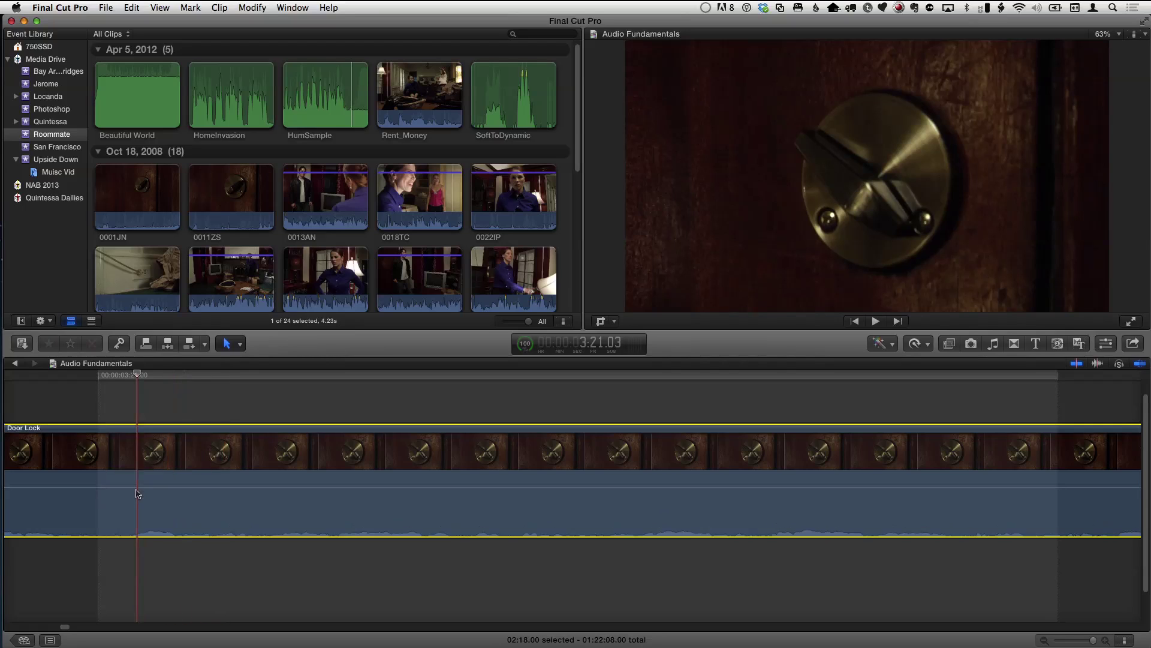
left_click(138, 486, "alt")
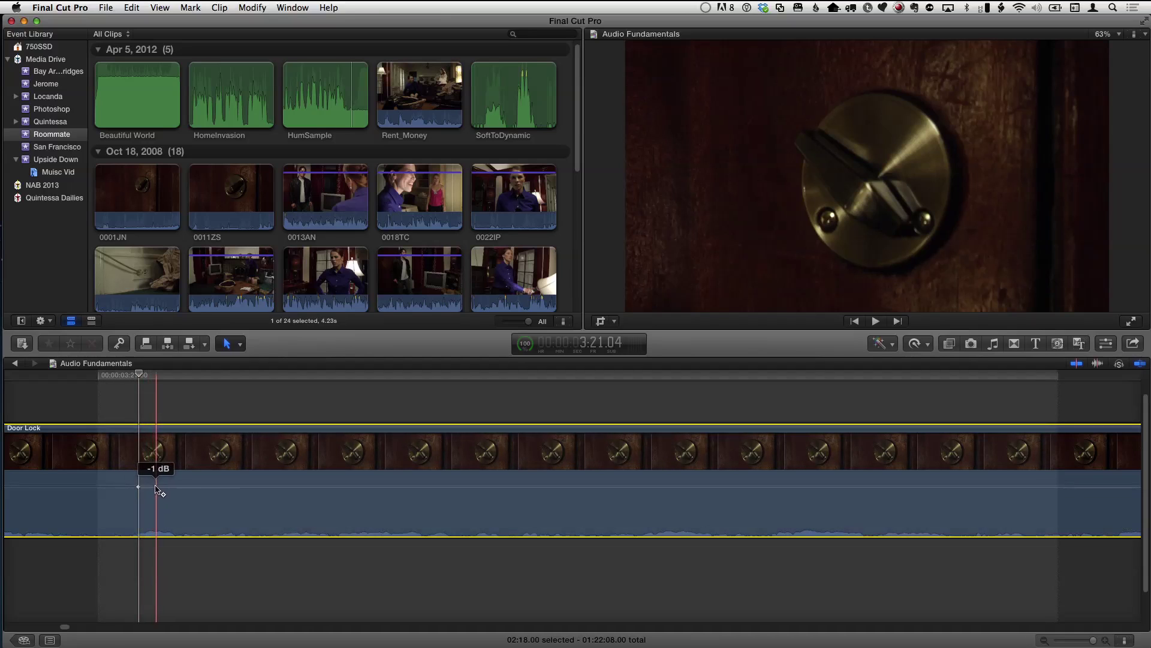
left_click(155, 487, "alt")
left_click(213, 489)
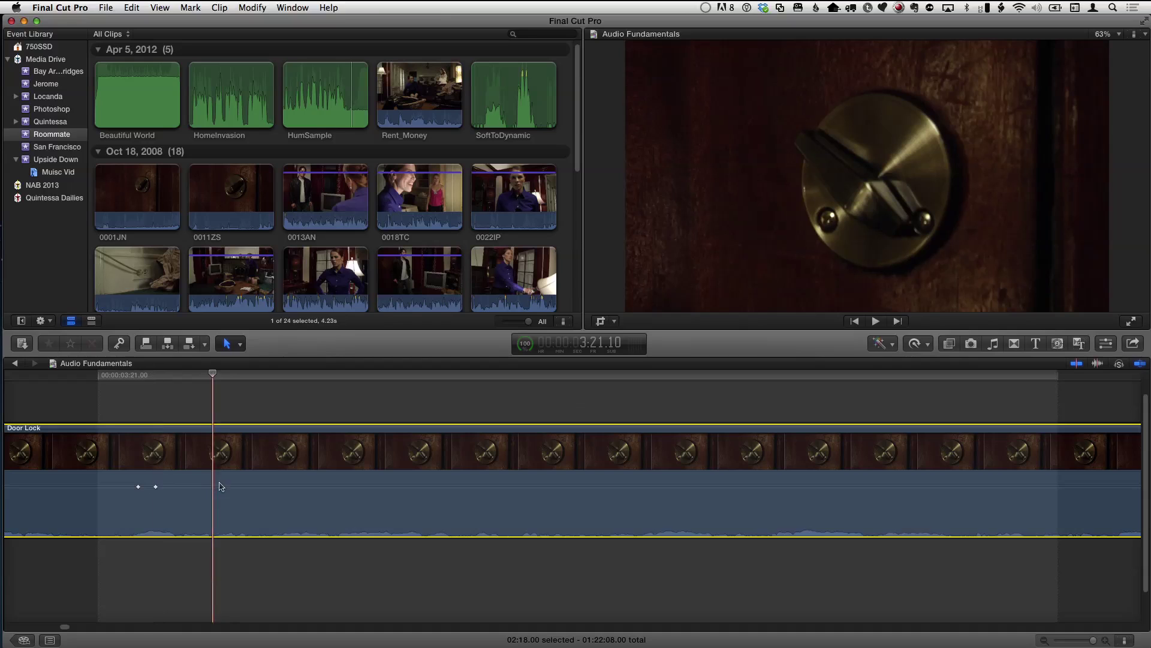
left_click(212, 486, "alt")
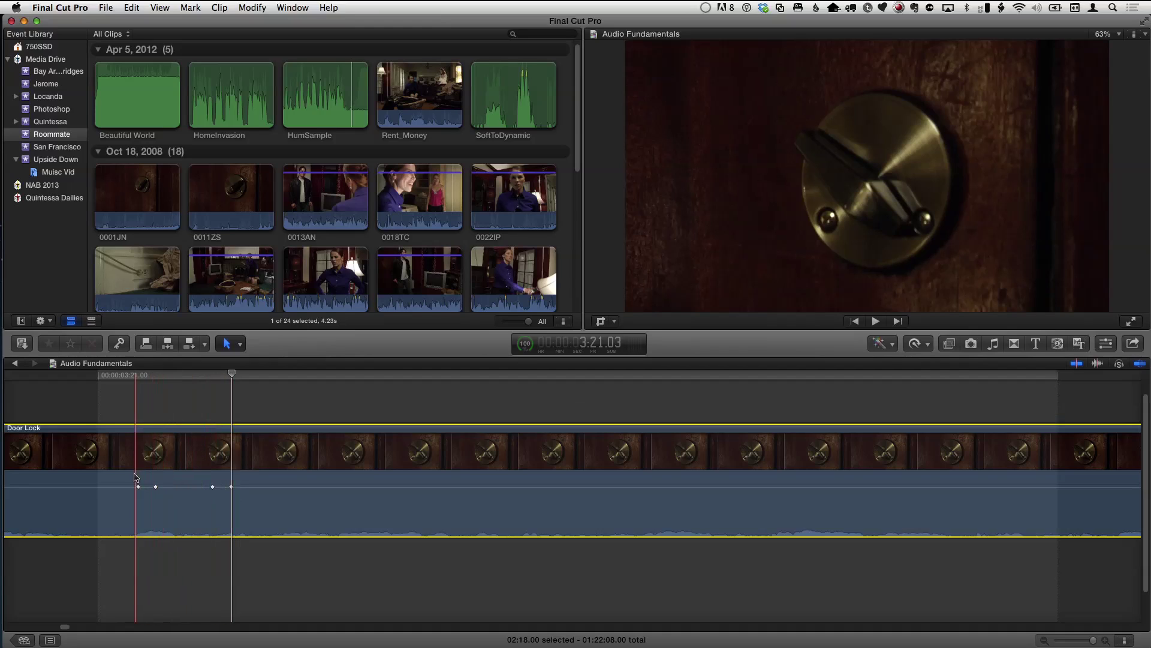
- Pull the volume between keyframes down to -96 dB and slide keyframes left to tighten the dip
left_click_drag(175, 485, 174, 536)
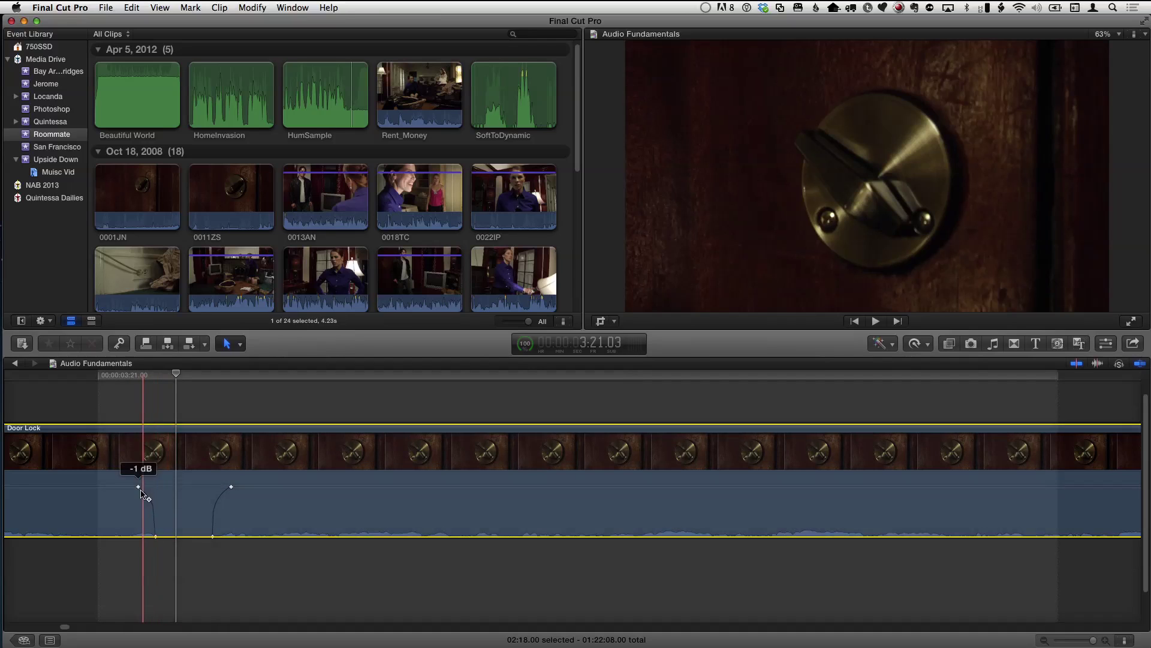
left_click_drag(138, 486, 126, 487)
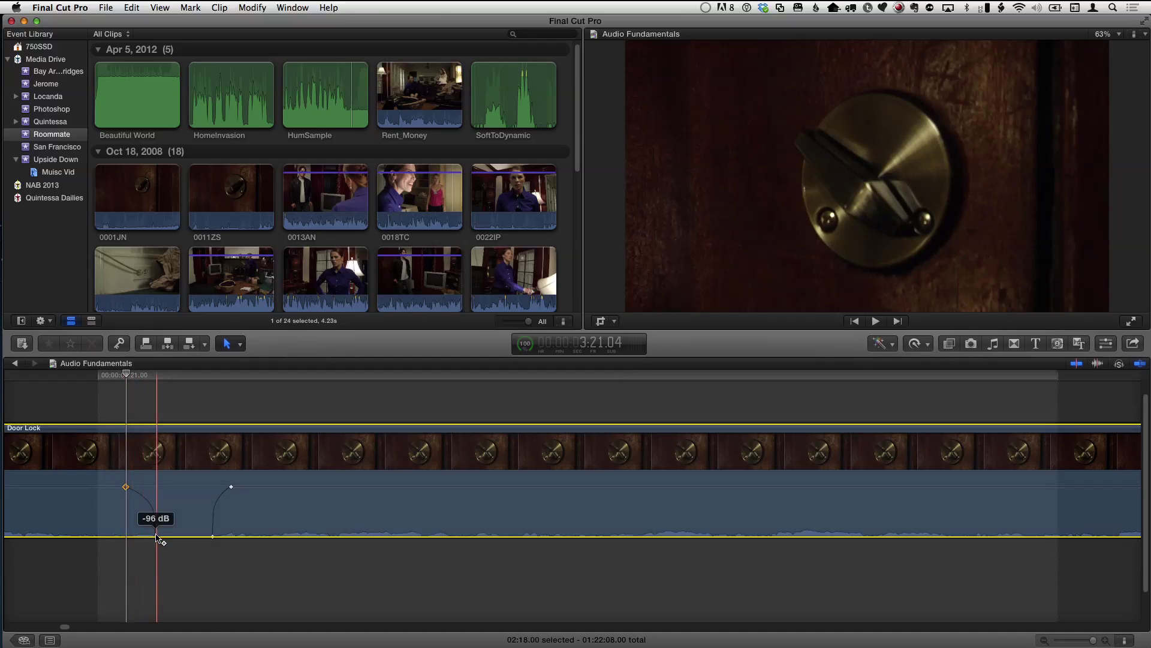
left_click_drag(157, 537, 137, 536)
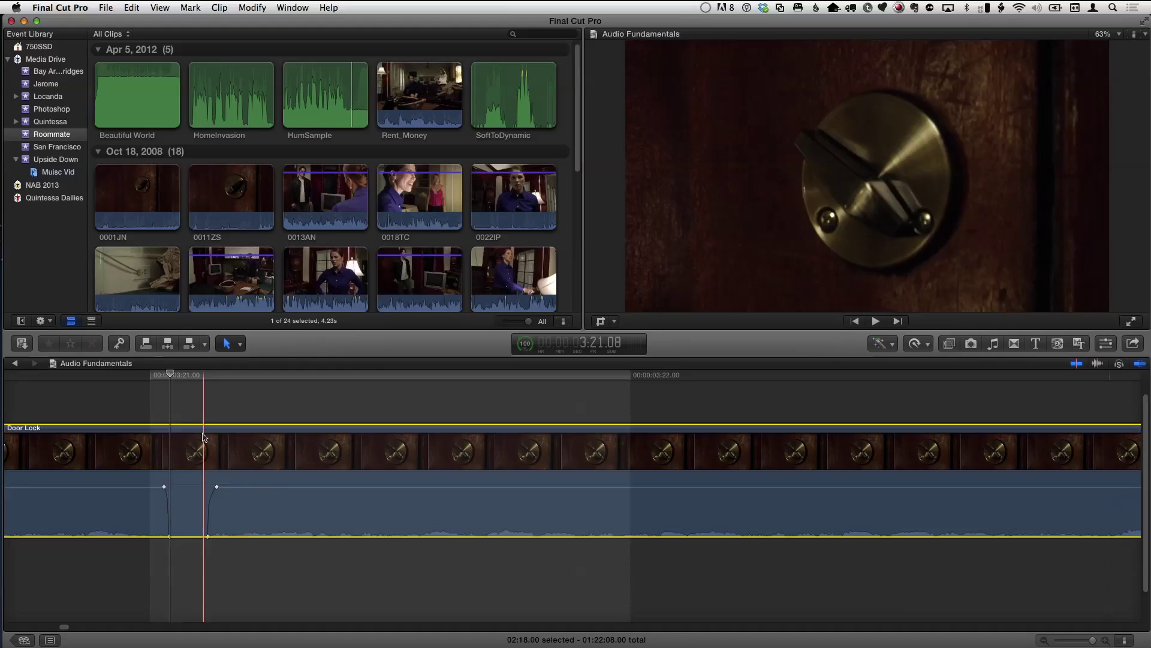
- Play back the volume dip, split Door Lock at the playhead, and zoom out to show neighbouring clips
key("super+minus")
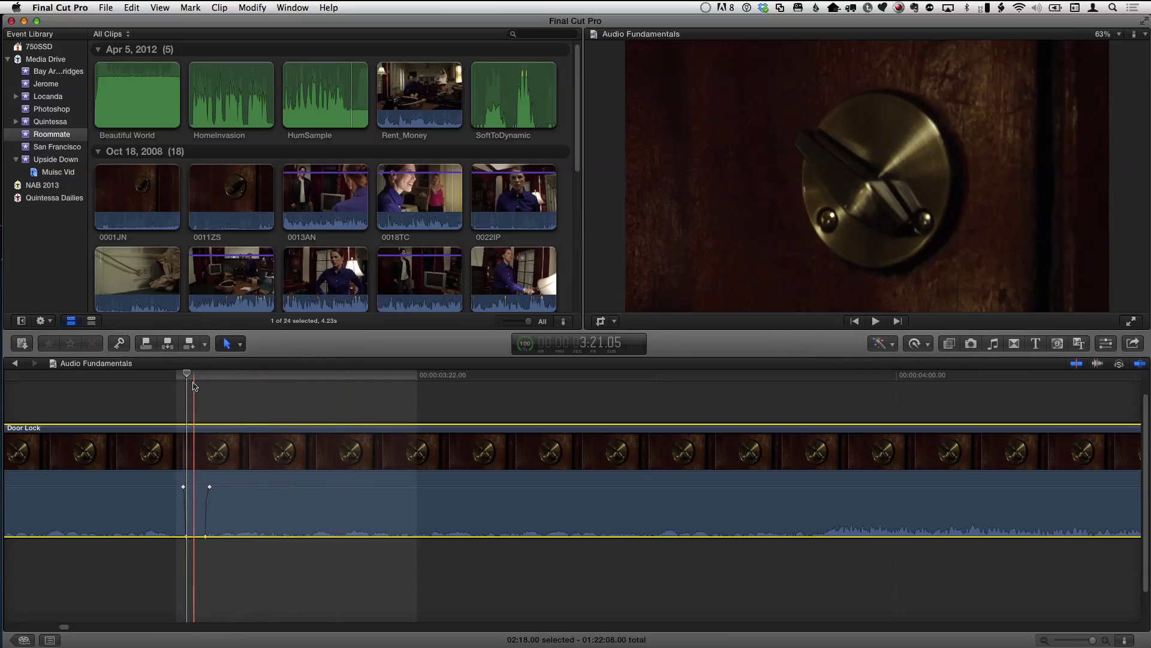
key("space")
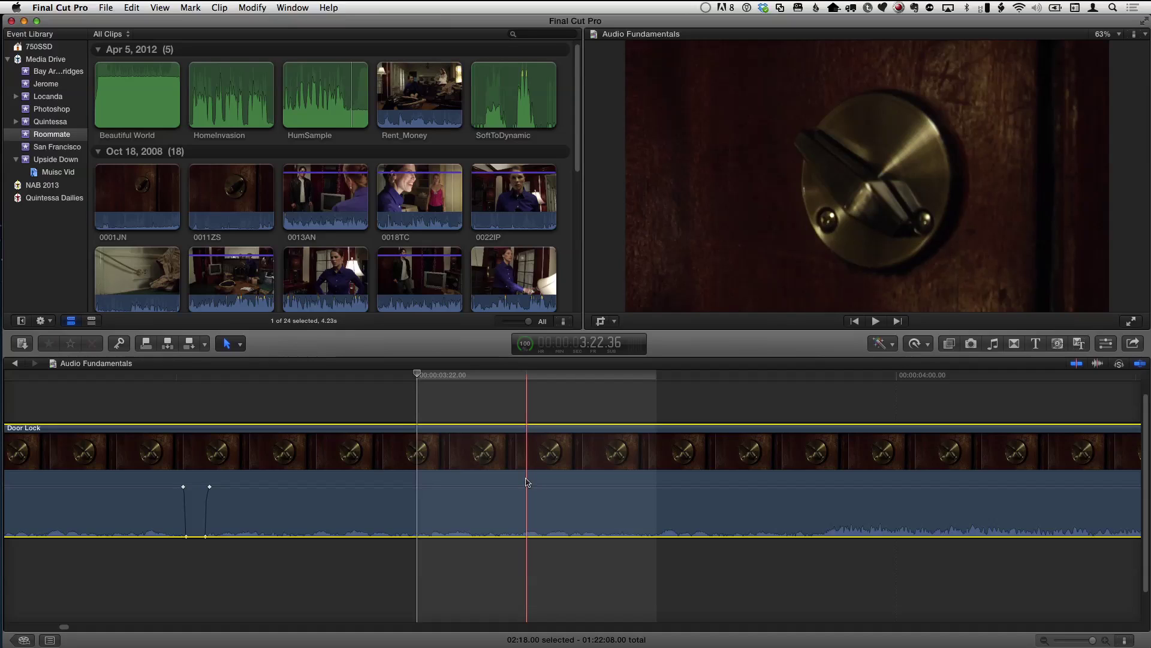
key("super+b")
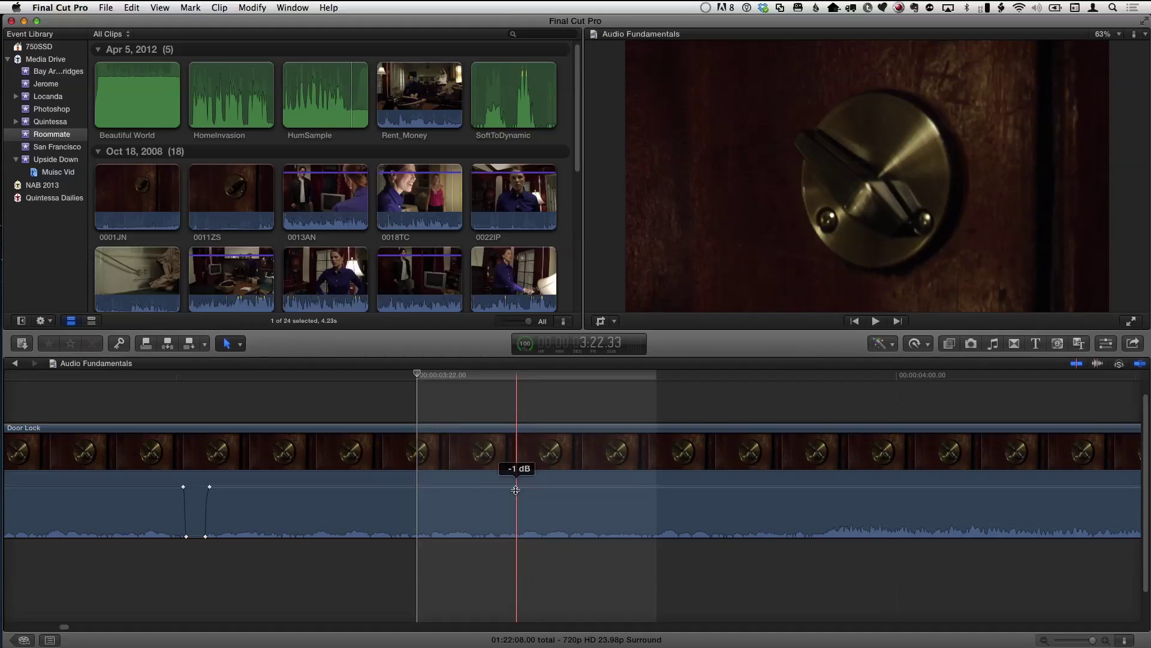
key("super+minus")
key("super+minus")
key("super+minus")
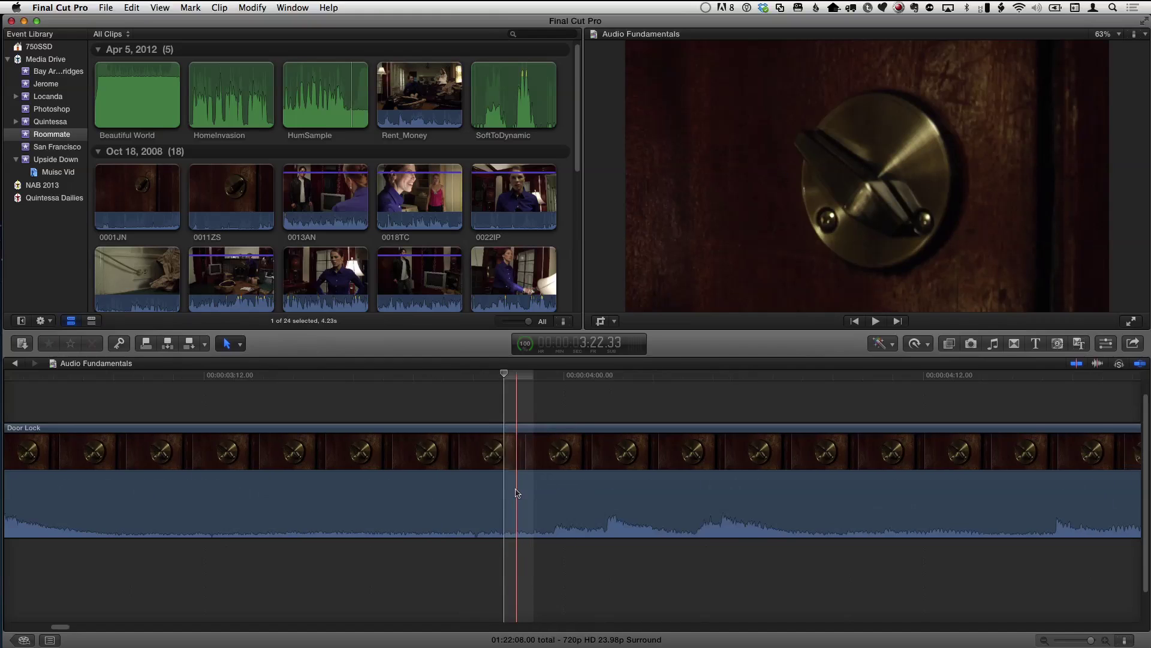
key("super+minus")
key("super+minus")
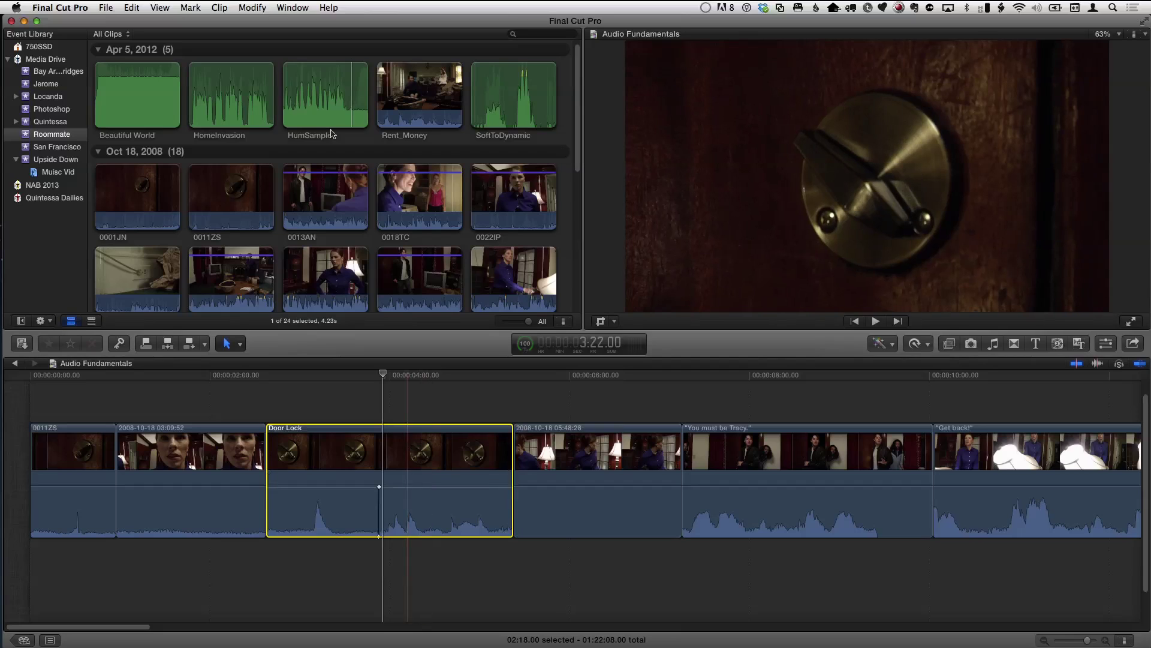
- Detach the Door Lock audio with Clip > Detach Audio and blade both video and audio after the dip
left_click(220, 7)
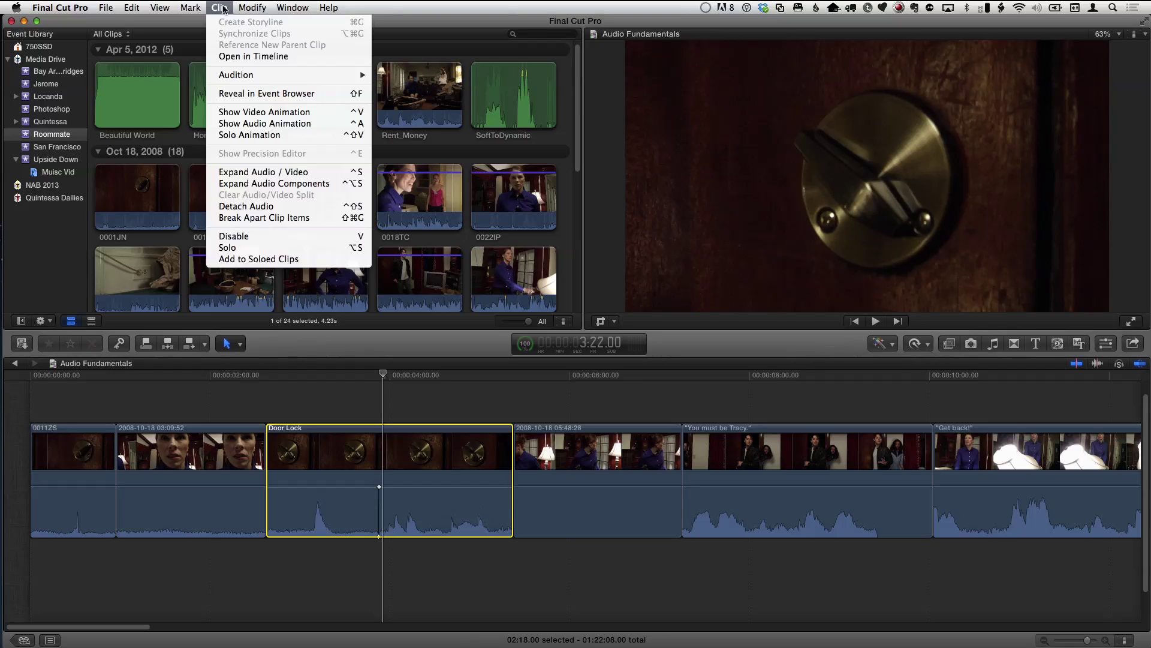
mouse_move(238, 5)
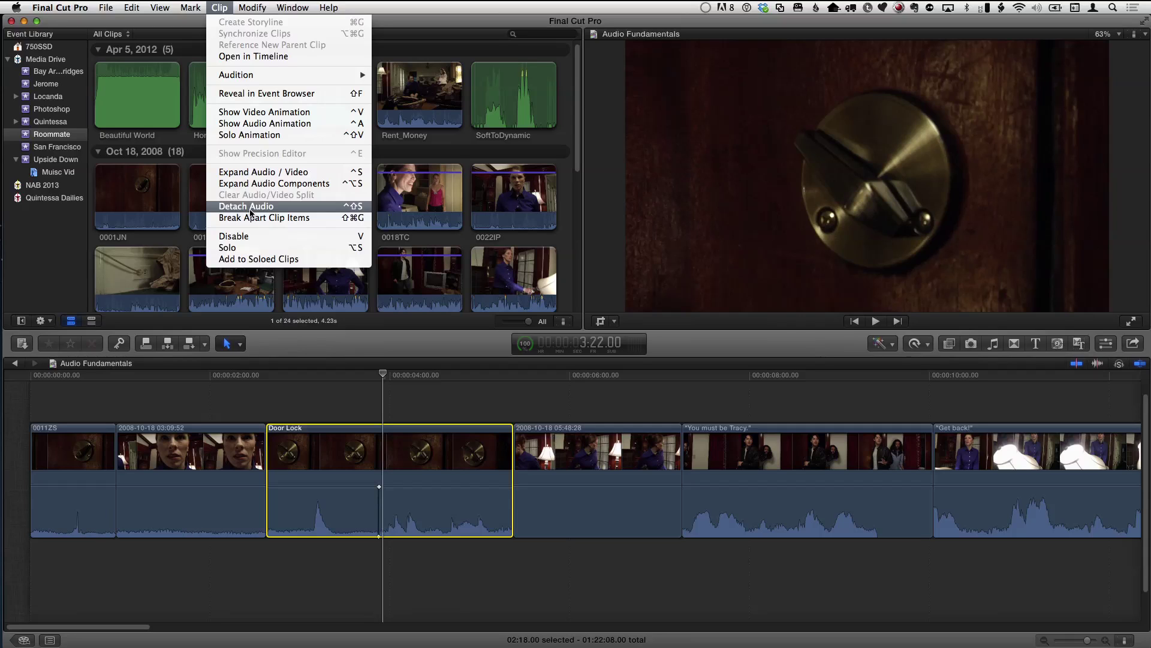
left_click(251, 206)
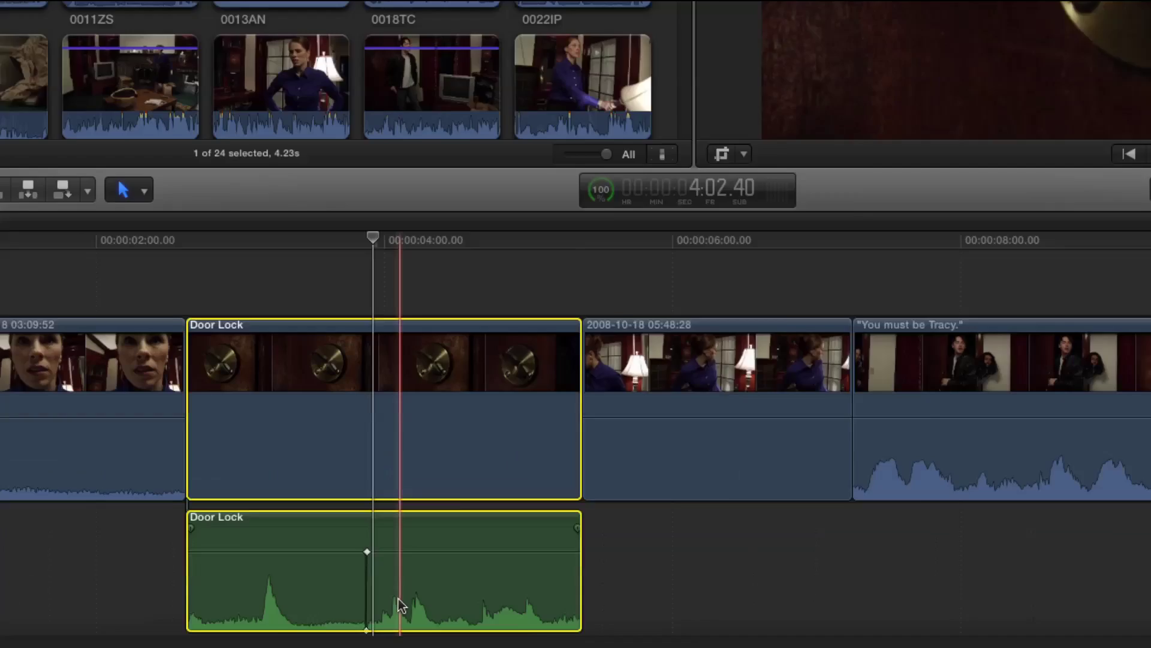
scroll(398, 609, "down", 3)
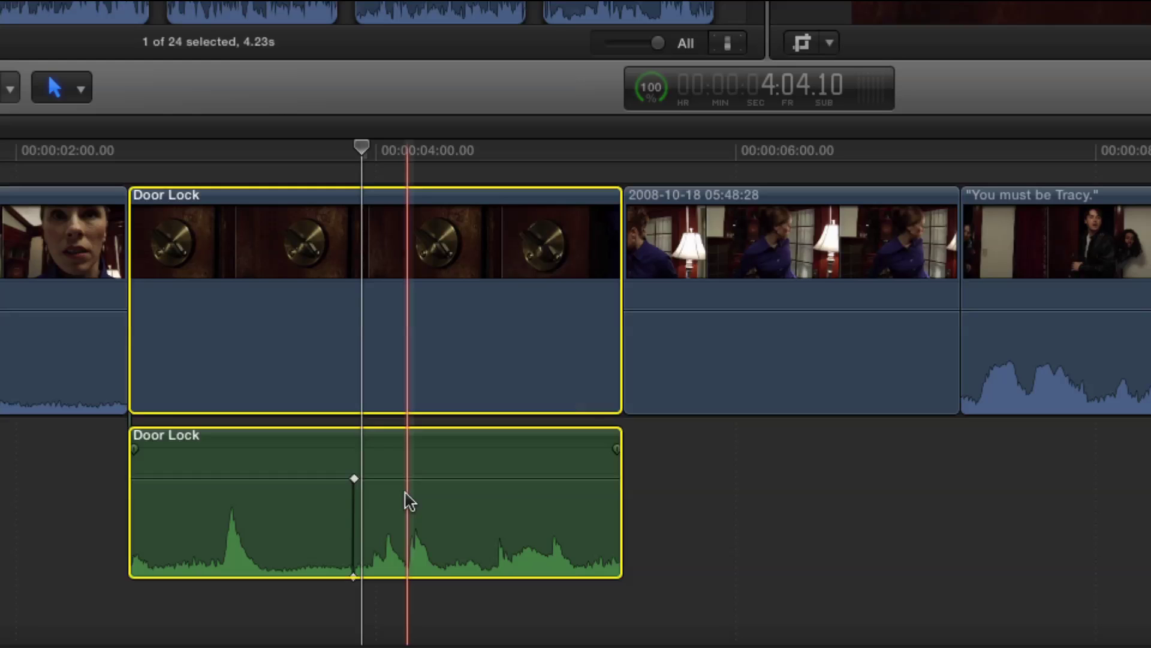
key("super+b")
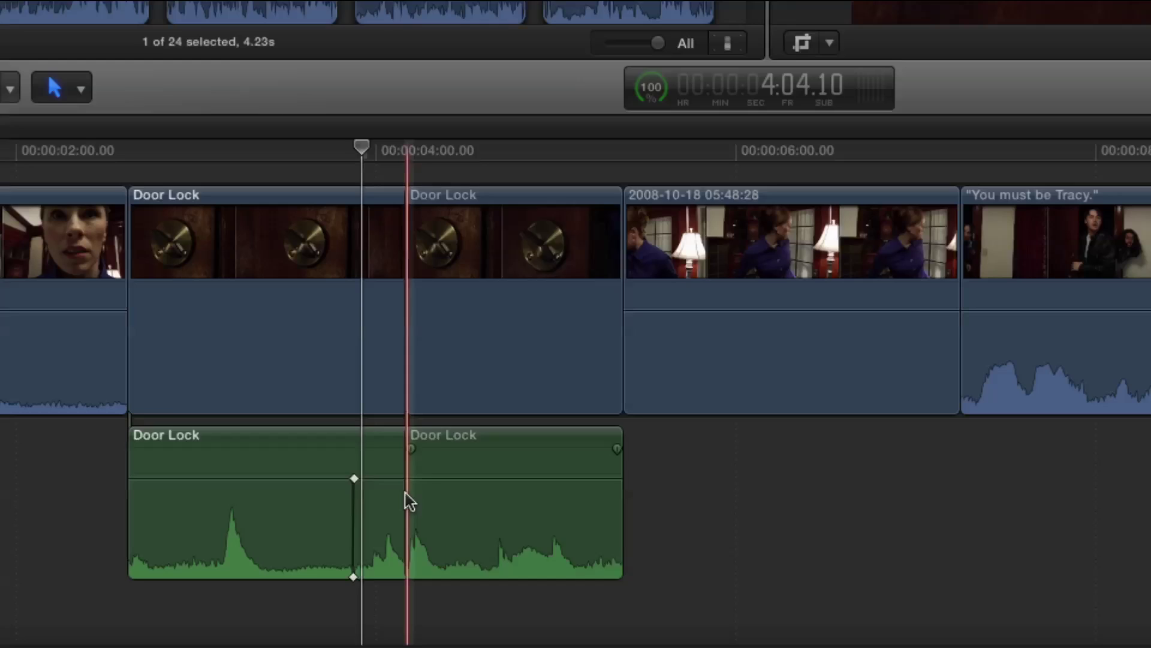
- Undo the video-and-audio blade, then split only the Door Lock audio clip mid-frame
key("super+z")
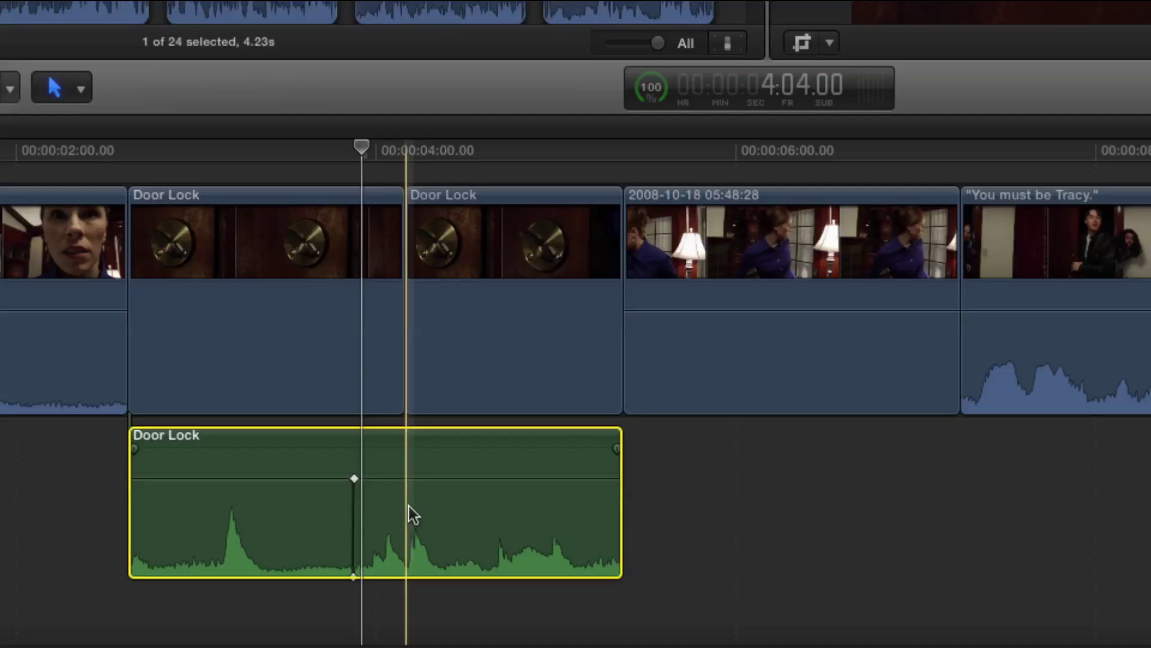
key("super+b")
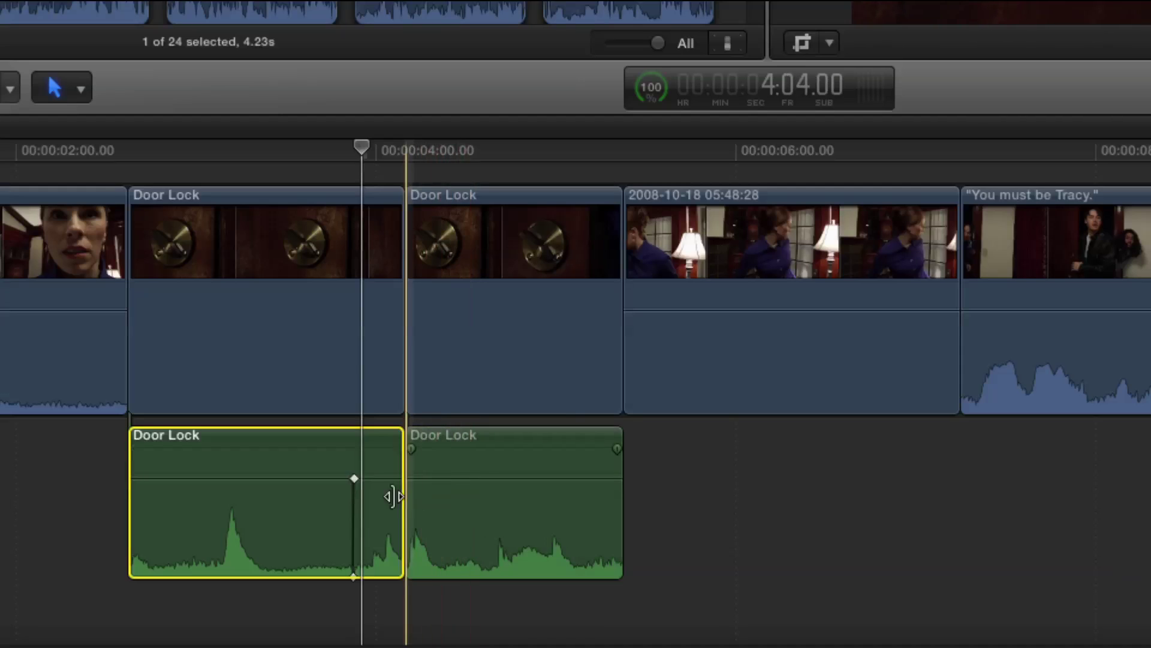